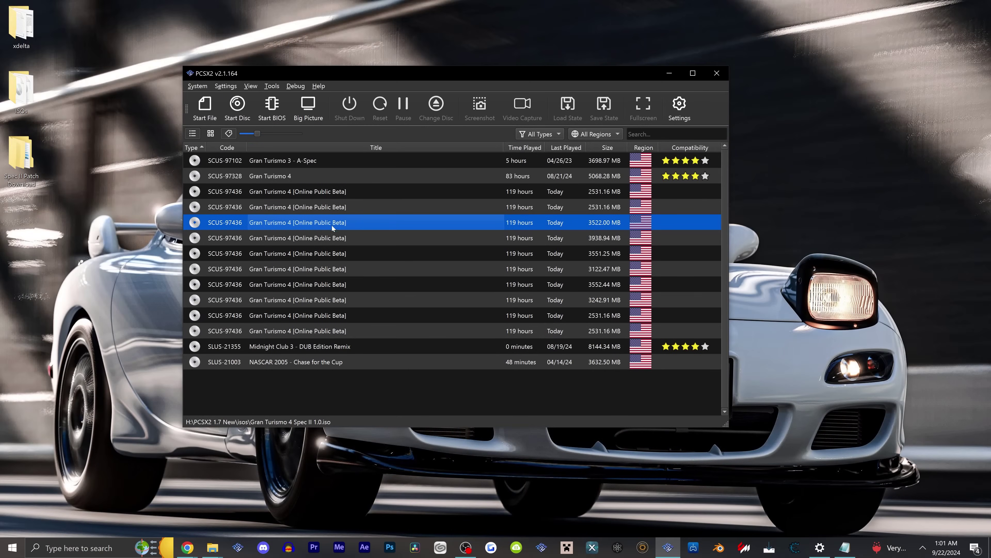
- Open the properties of the Gran Turismo 4 Spec II 1.0.iso entry and review its path and advanced settings
{"action": "right_click", "coordinate": [368, 220]}
{"action": "left_click", "coordinate": [394, 214]}
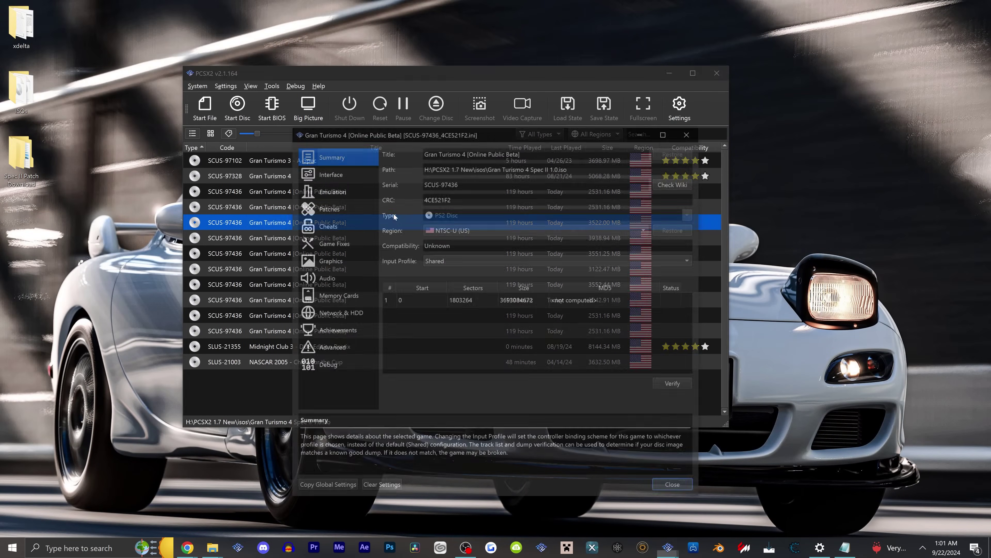
{"action": "left_click", "coordinate": [499, 172]}
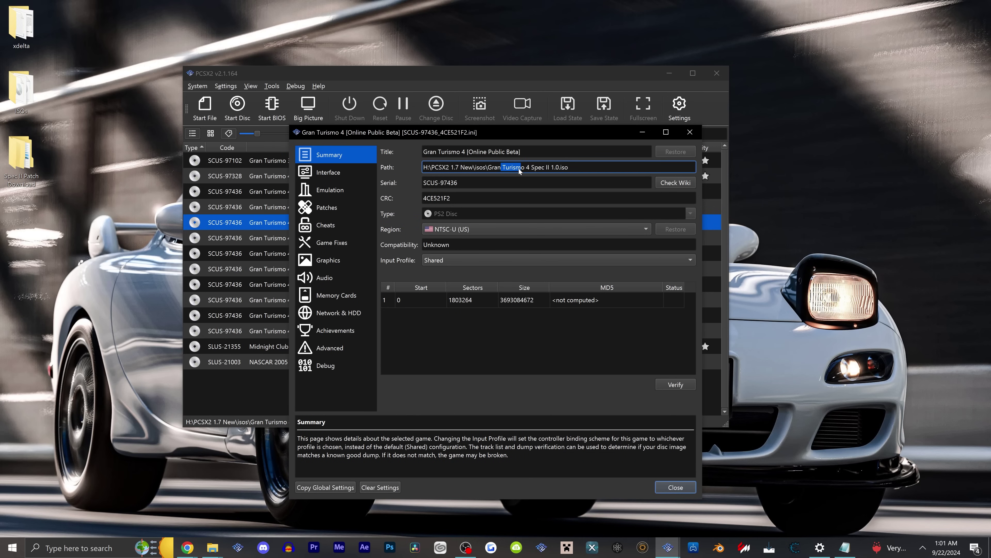
{"action": "left_click", "coordinate": [579, 174]}
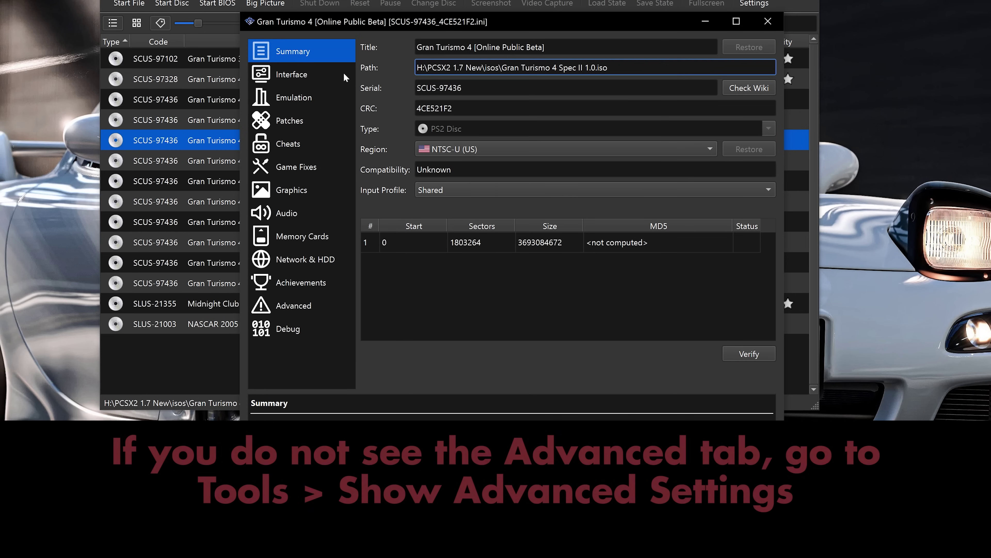
{"action": "left_click", "coordinate": [323, 304]}
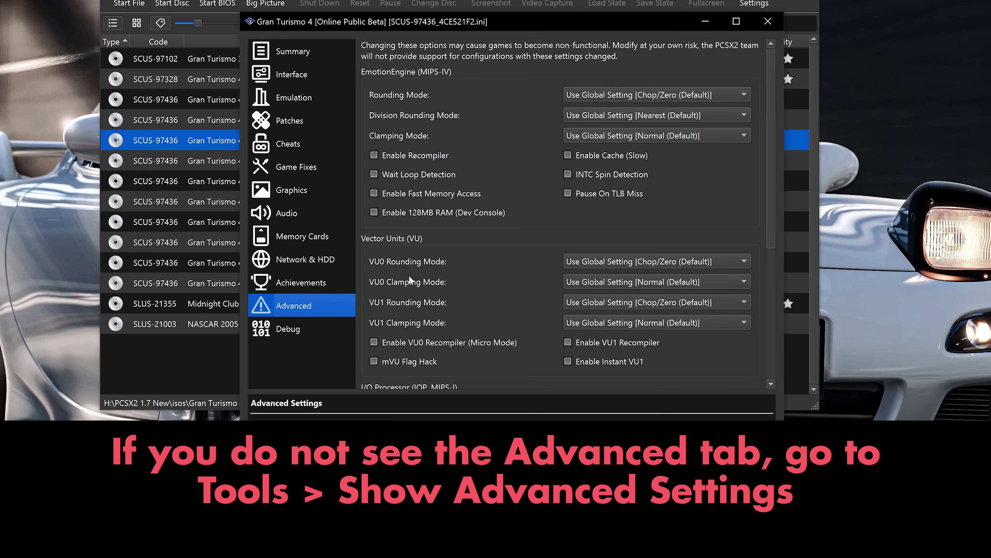
{"action": "scroll", "coordinate": [487, 244], "scroll_direction": "down", "scroll_amount": 5}
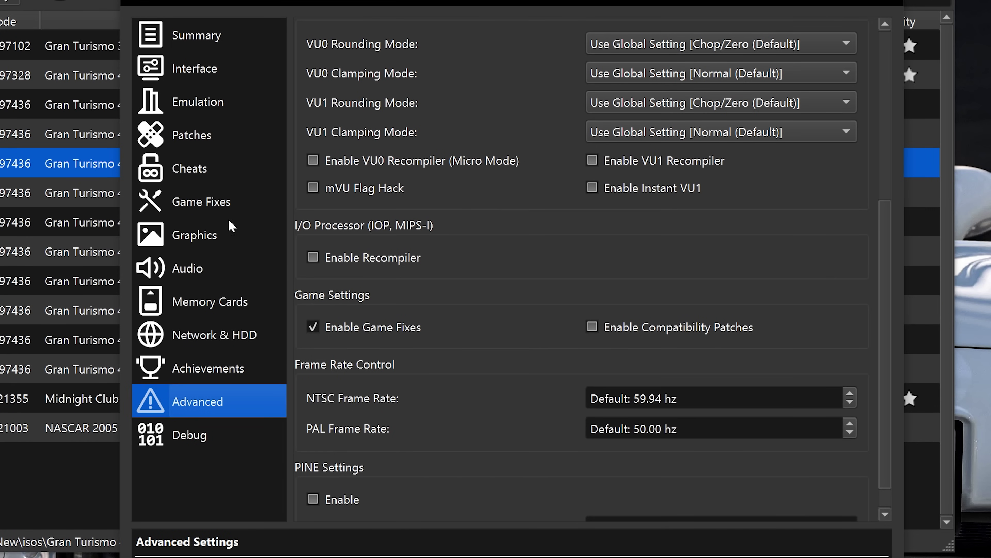
- Disable Precache Textures in the game's texture replacement settings
{"action": "left_click", "coordinate": [252, 239]}
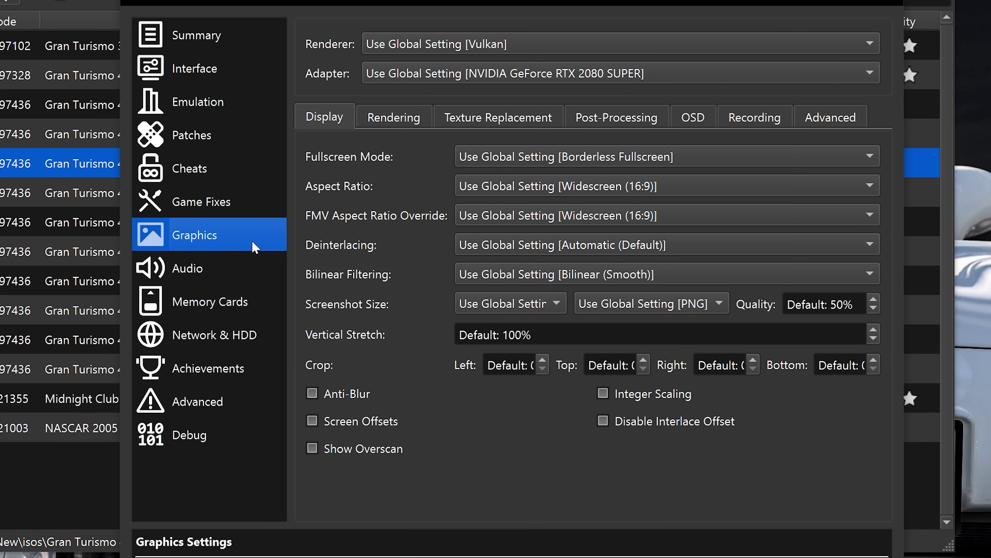
{"action": "left_click", "coordinate": [516, 116]}
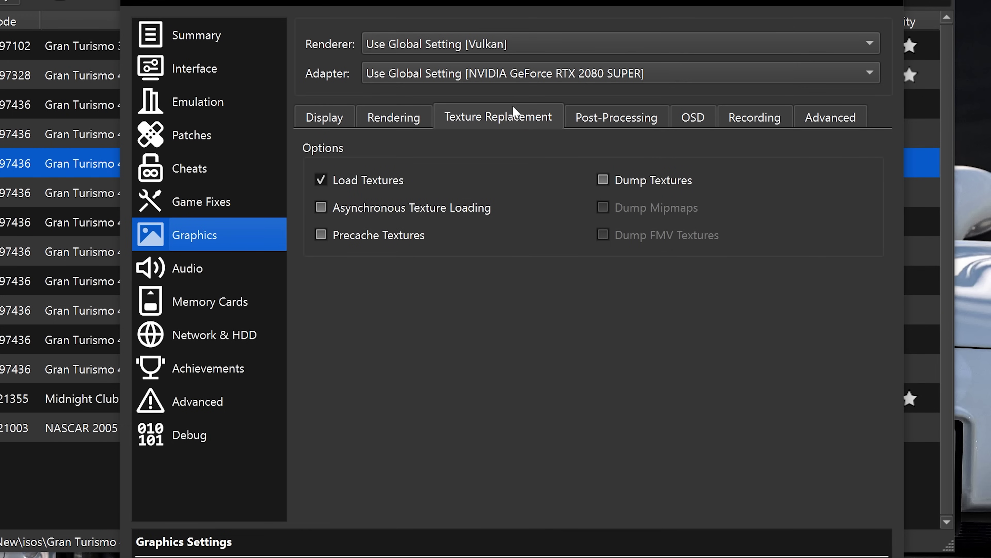
{"action": "left_click", "coordinate": [395, 236]}
{"action": "left_click", "coordinate": [327, 242]}
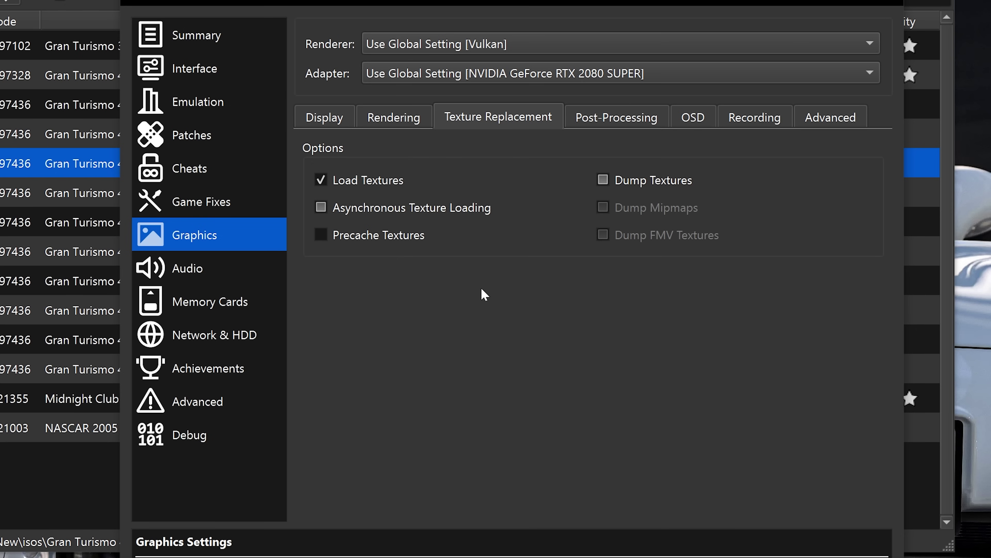
- Review the game's graphics display settings and open its cheats settings
{"action": "left_click", "coordinate": [343, 114]}
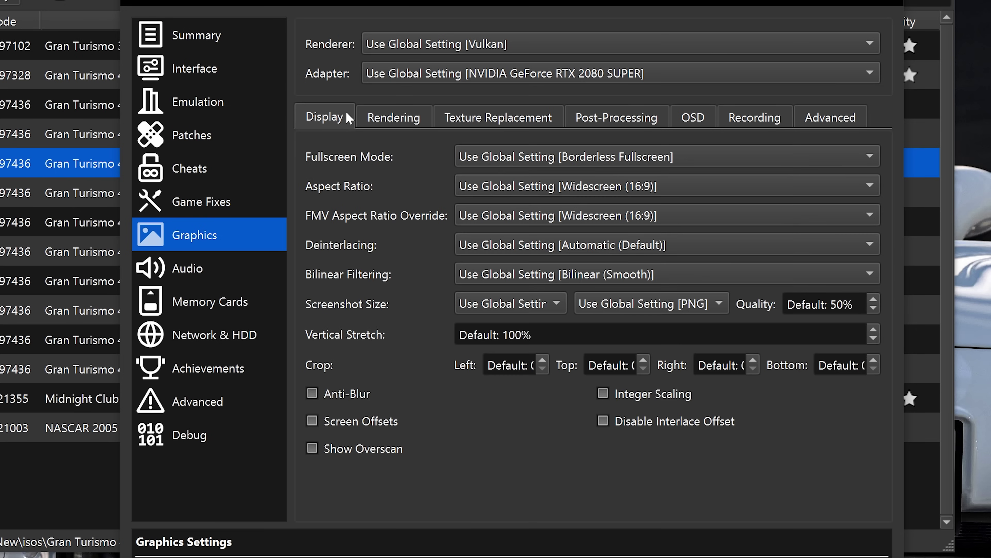
{"action": "left_click", "coordinate": [253, 179]}
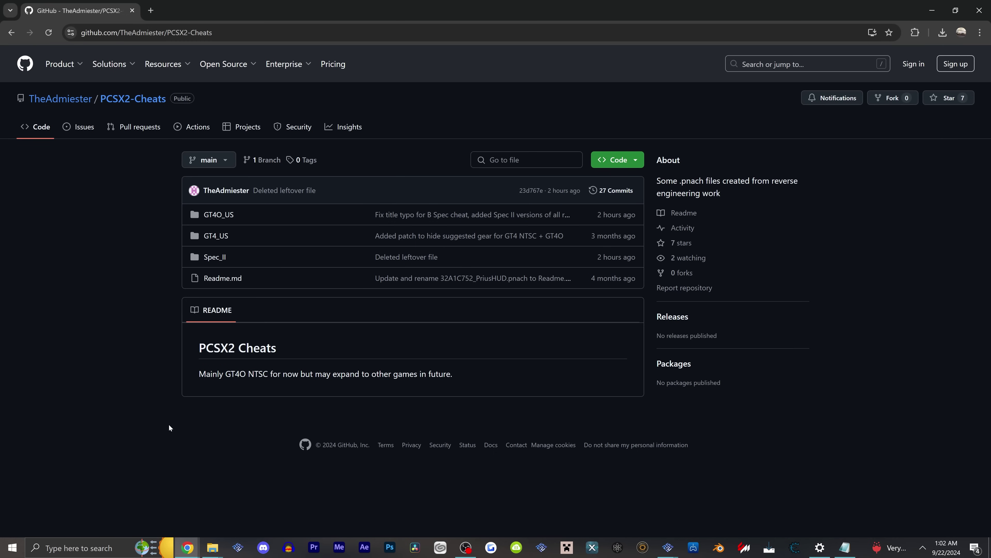
- In the PCSX2-Cheats repository on GitHub, browse the cheat files in the GT4O_US and Spec_II folders
{"action": "left_click", "coordinate": [230, 215]}
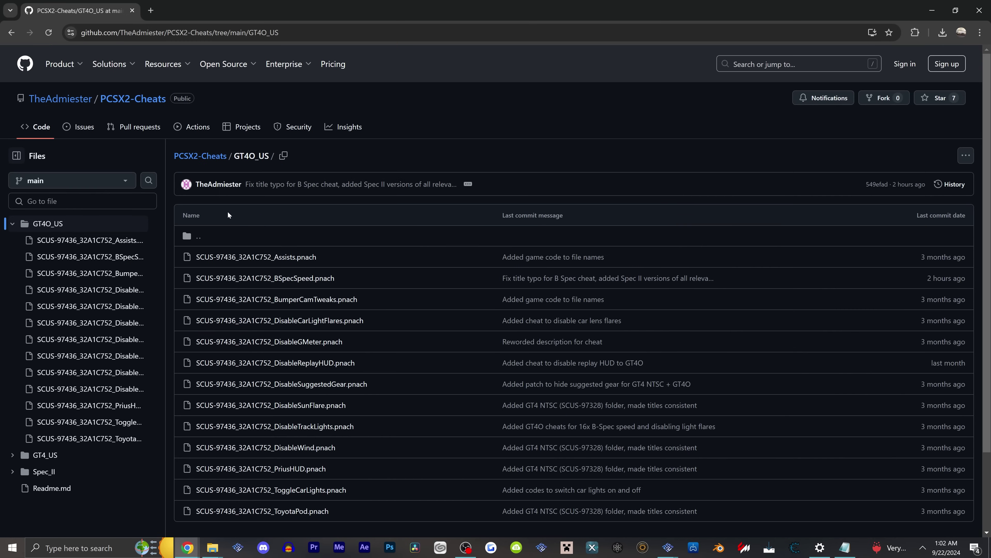
{"action": "scroll", "coordinate": [293, 323], "scroll_direction": "down", "scroll_amount": 2}
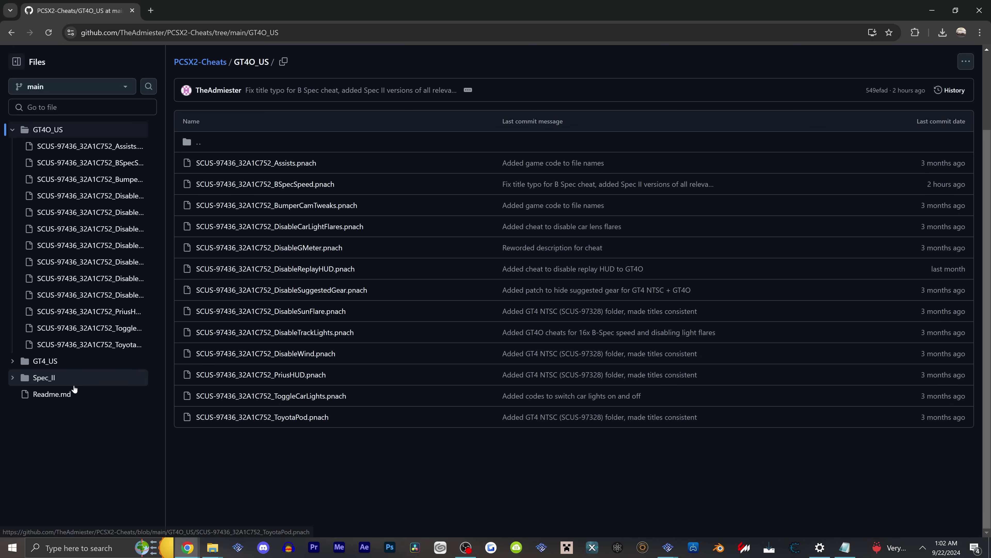
{"action": "left_click", "coordinate": [44, 377]}
{"action": "scroll", "coordinate": [59, 371], "scroll_direction": "down", "scroll_amount": 1}
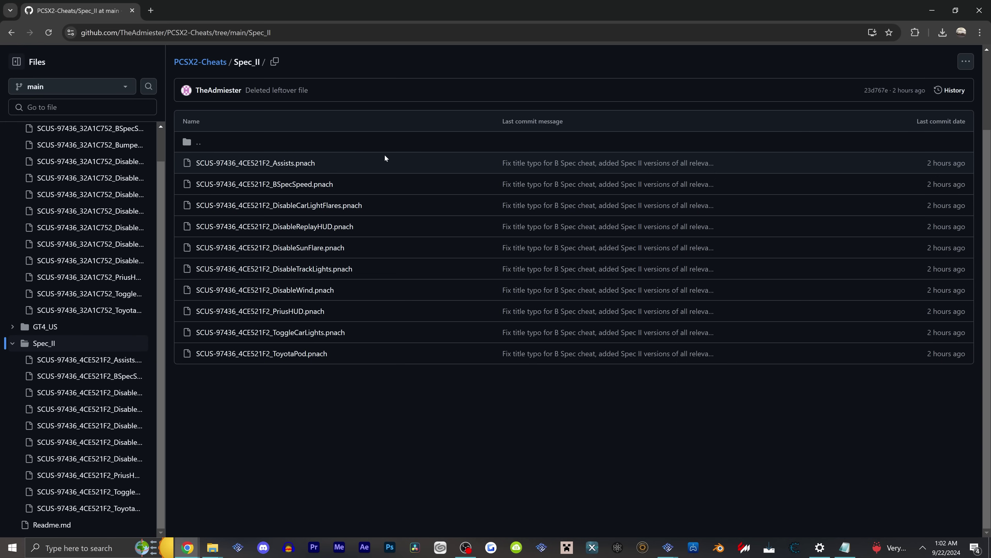
- Download the raw file SCUS-97436_32A1C752_Assists.pnach from the repository's GT4O_US folder
{"action": "key", "text": "alt+Left"}
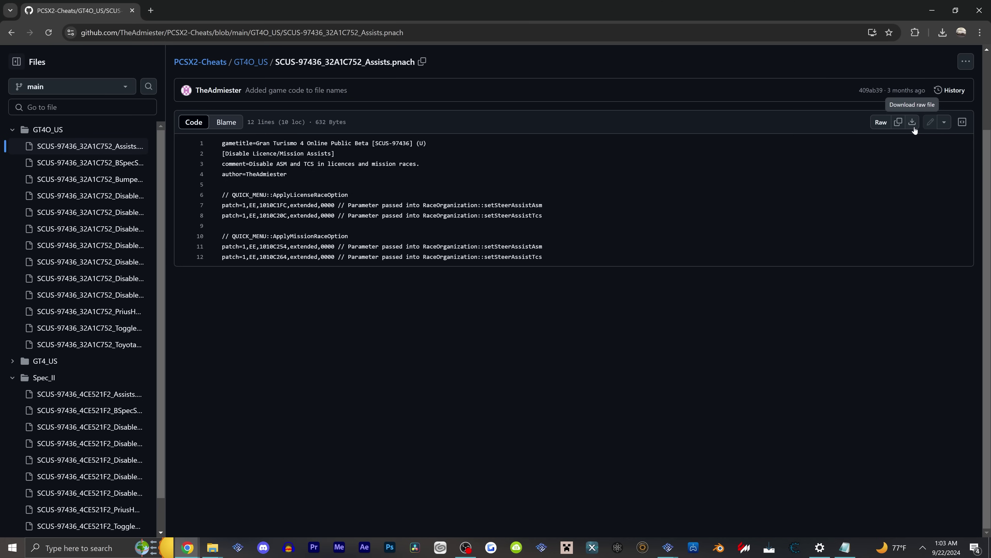
{"action": "left_click", "coordinate": [913, 122]}
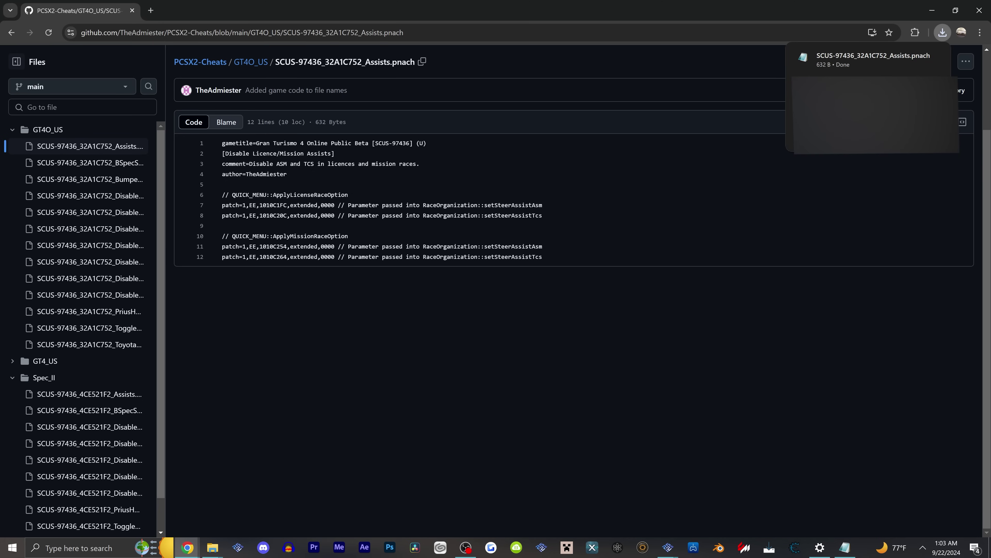
{"action": "mouse_move", "coordinate": [906, 63]}
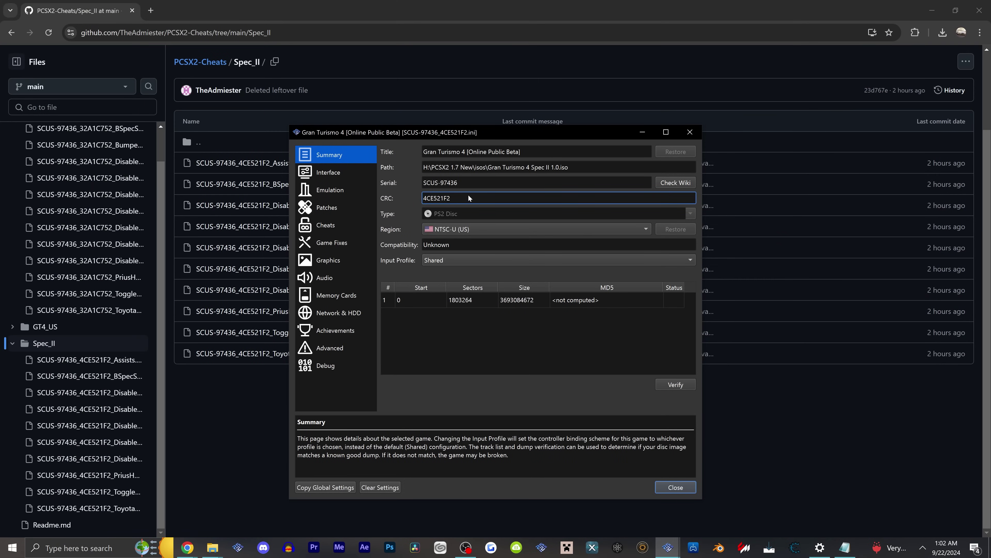
- Copy the game's CRC from the summary of its PCSX2 properties, moving the window clear of the file list
{"action": "left_click_drag", "start_coordinate": [475, 134], "coordinate": [600, 239]}
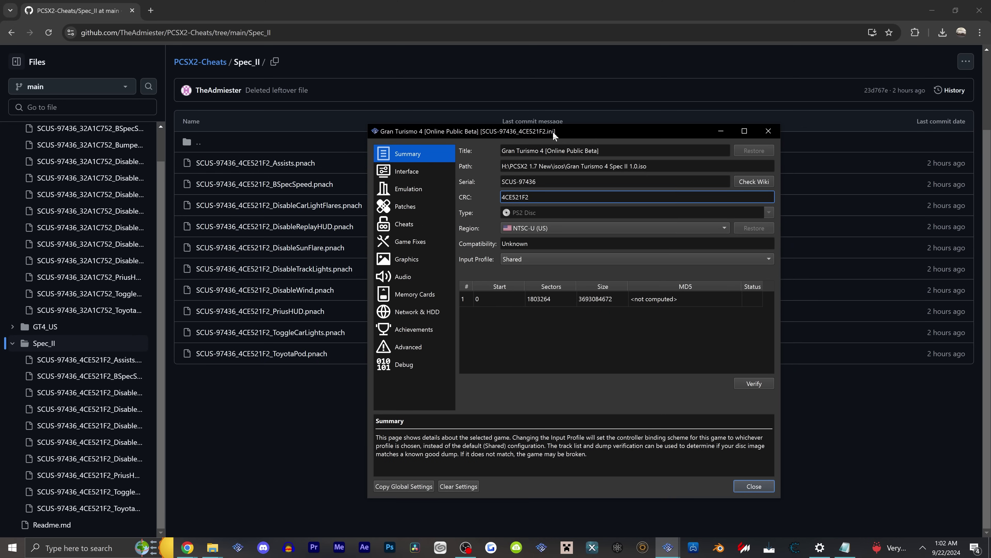
{"action": "double_click", "coordinate": [533, 195]}
{"action": "key", "text": "ctrl+c"}
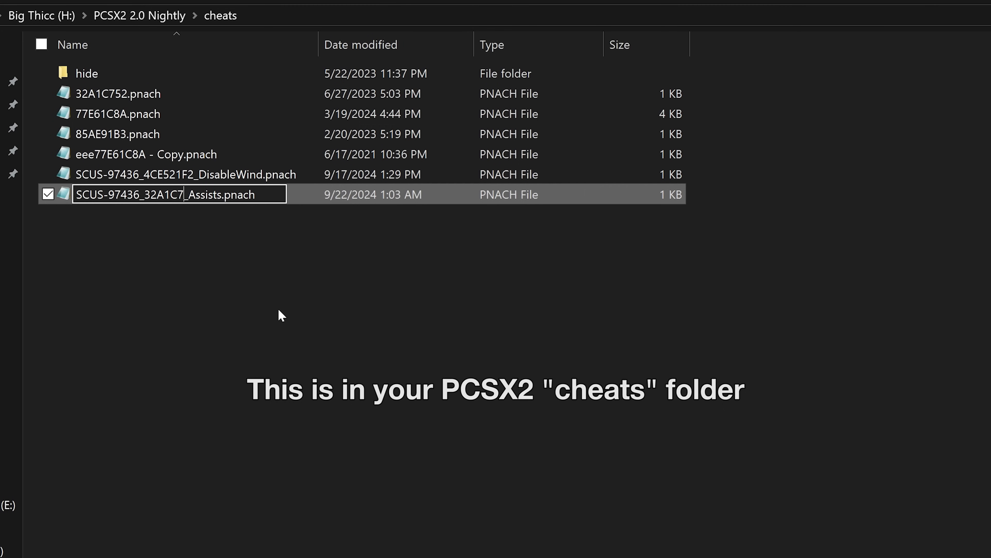
- In the PCSX2 cheats folder, replace the CRC in the downloaded Assists file's name, making it SCUS-97436_4CE521F2_Assists.pnach
{"action": "key", "text": "BackSpace"}
{"action": "key", "text": "BackSpace"}
{"action": "key", "text": "BackSpace"}
{"action": "key", "text": "BackSpace"}
{"action": "key", "text": "BackSpace"}
{"action": "key", "text": "BackSpace"}
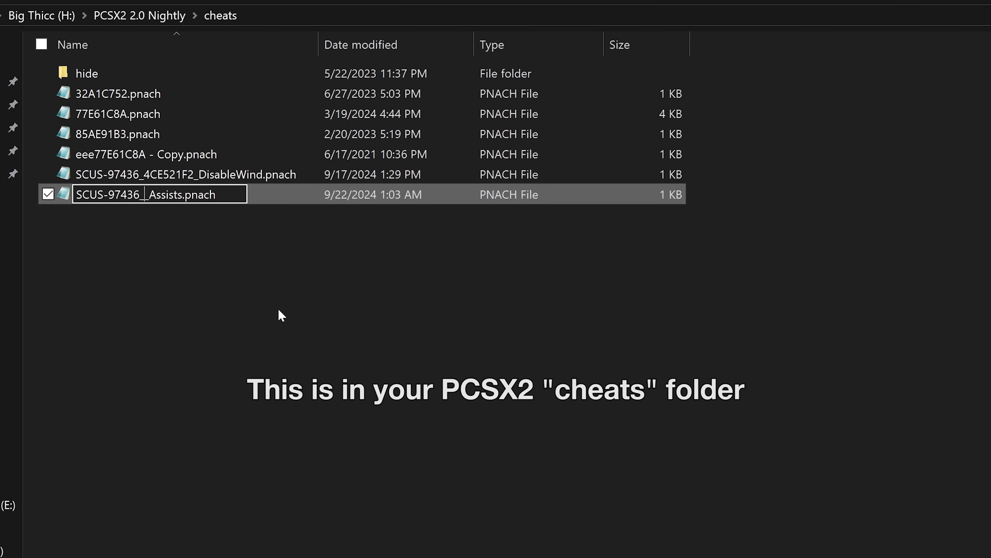
{"action": "key", "text": "ctrl+v"}
{"action": "left_click", "coordinate": [282, 316]}
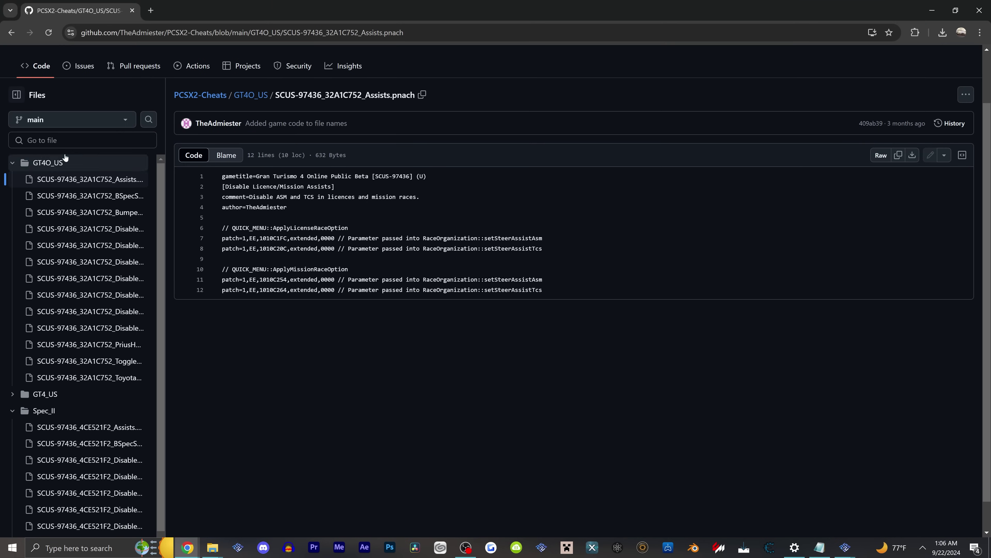
- On GitHub, compare the GT4O_US cheat list with the Spec_II folder and its Assists file
{"action": "left_click", "coordinate": [63, 163]}
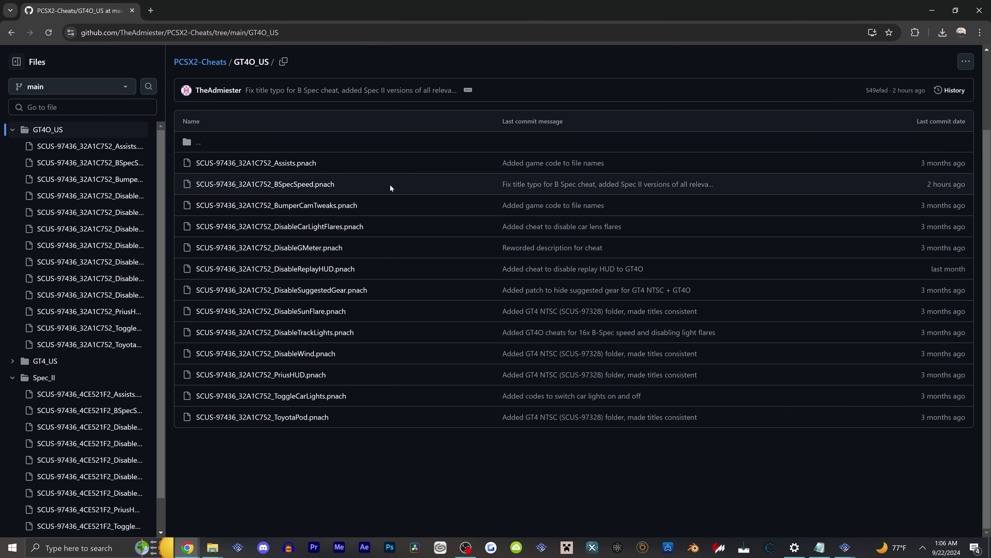
{"action": "left_click", "coordinate": [52, 393]}
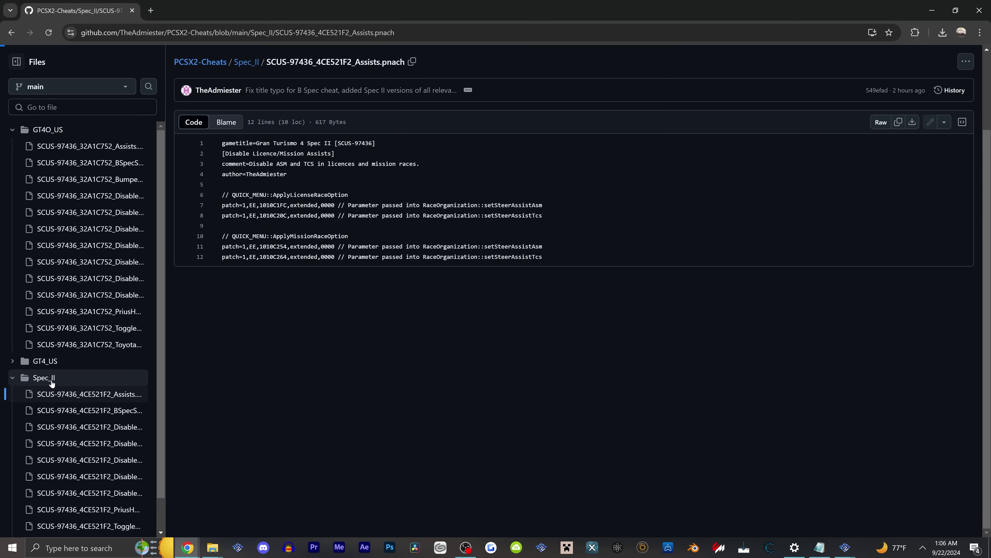
{"action": "left_click", "coordinate": [52, 381]}
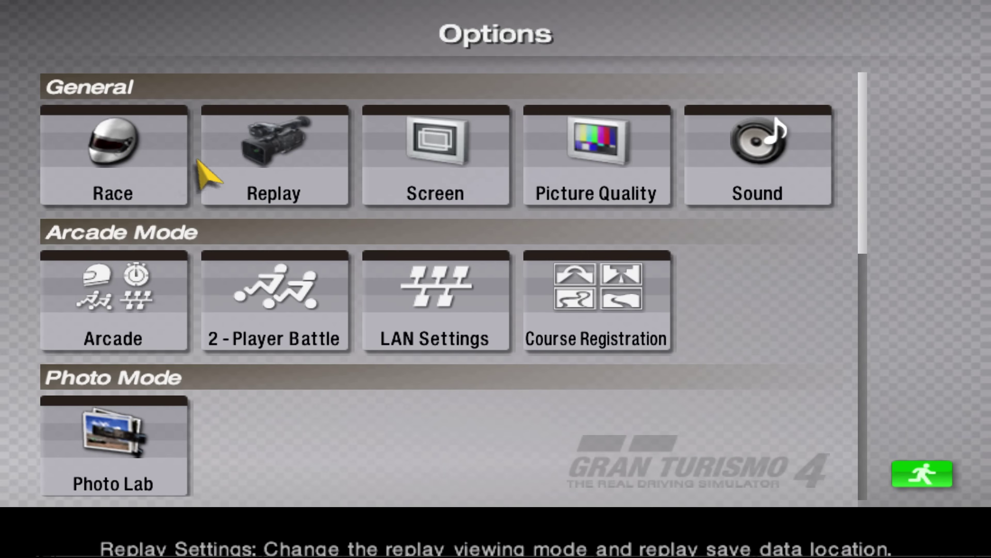
- In the running game's screen settings, apply the 16:9 aspect ratio with Progressive (480p) video output
{"action": "left_click", "coordinate": [439, 162]}
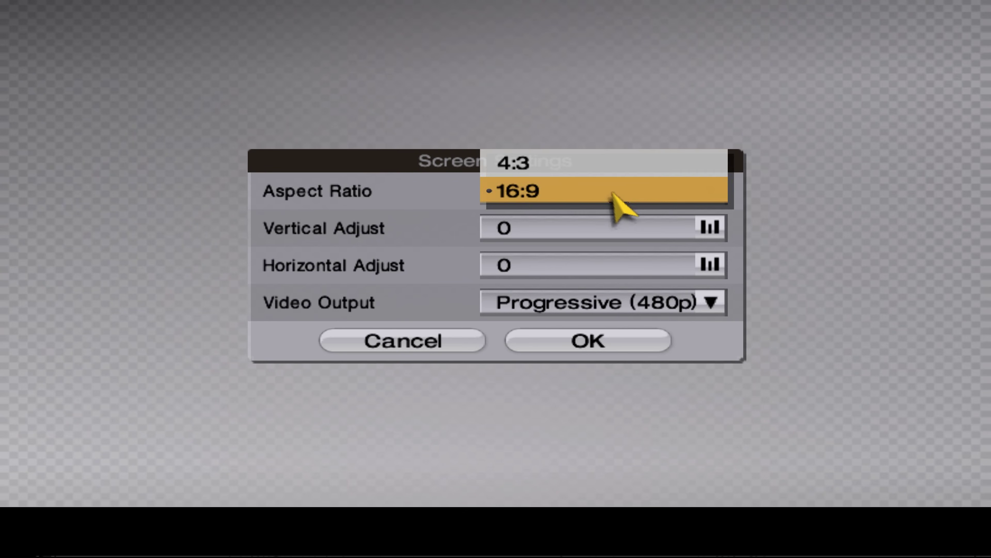
{"action": "left_click", "coordinate": [730, 310]}
{"action": "left_click", "coordinate": [594, 346]}
{"action": "left_click", "coordinate": [591, 335]}
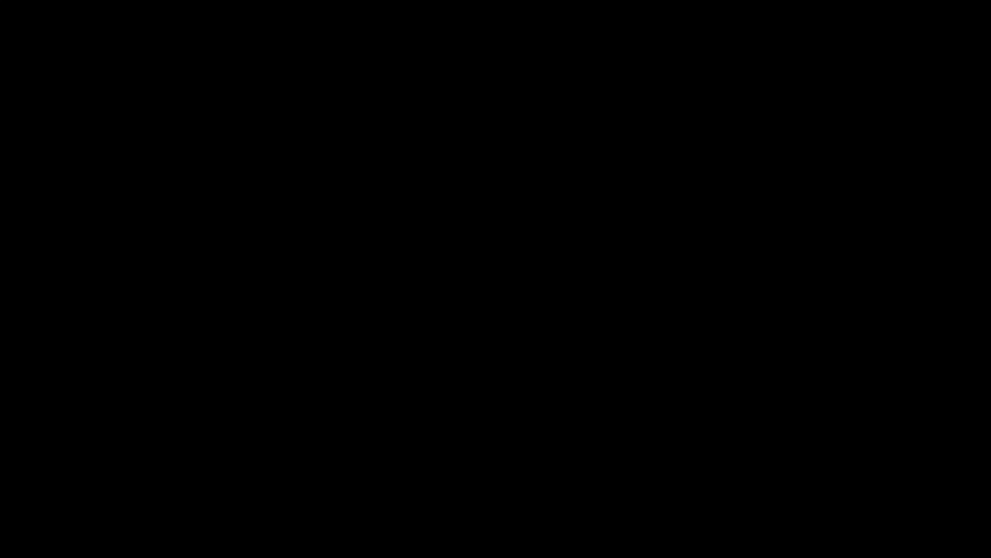